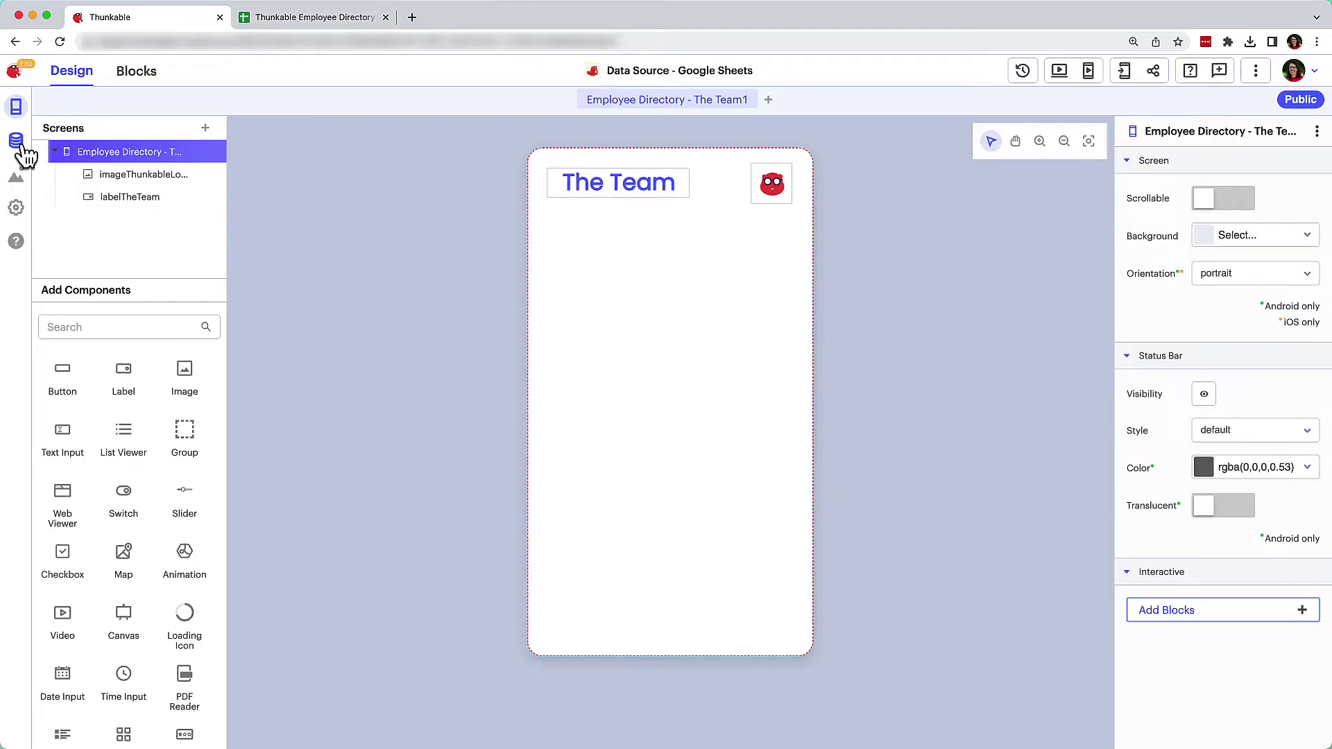
# From the Data sidebar, start creating a brand-new data source.
pyautogui.click(16, 141)
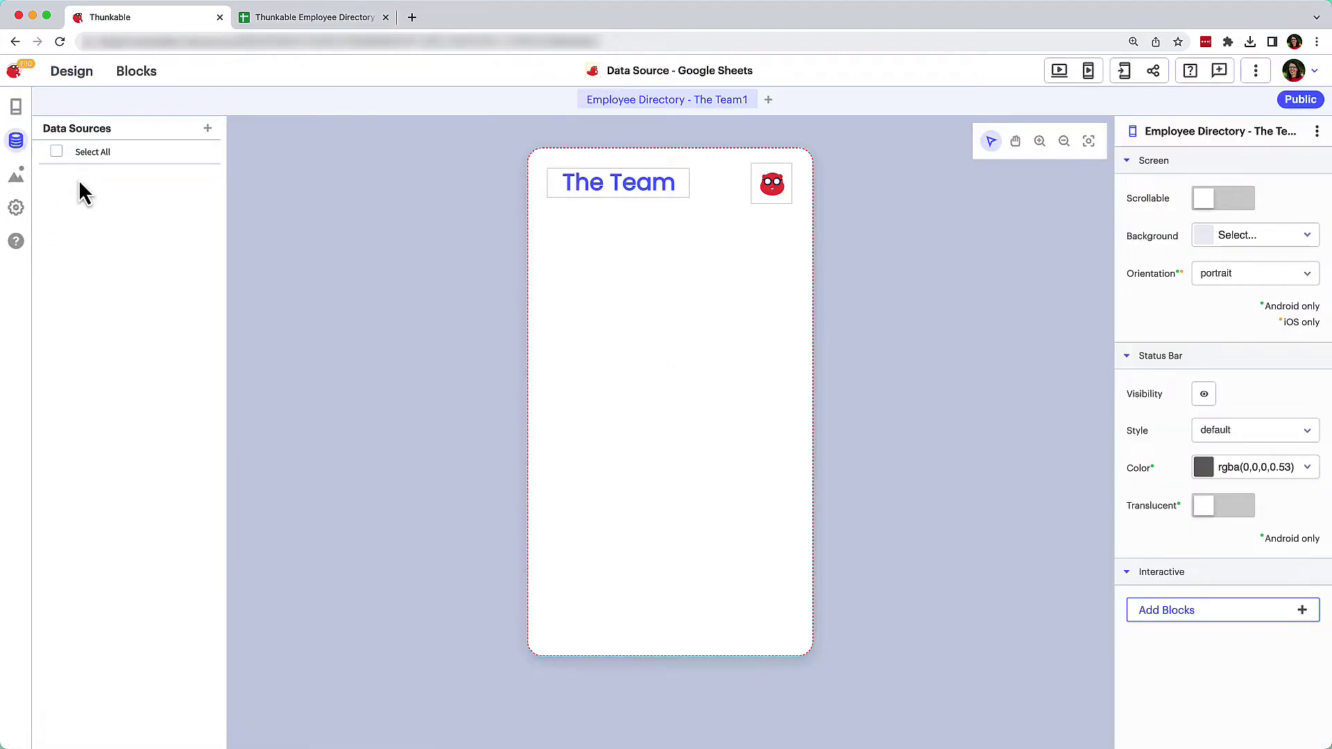
pyautogui.click(207, 128)
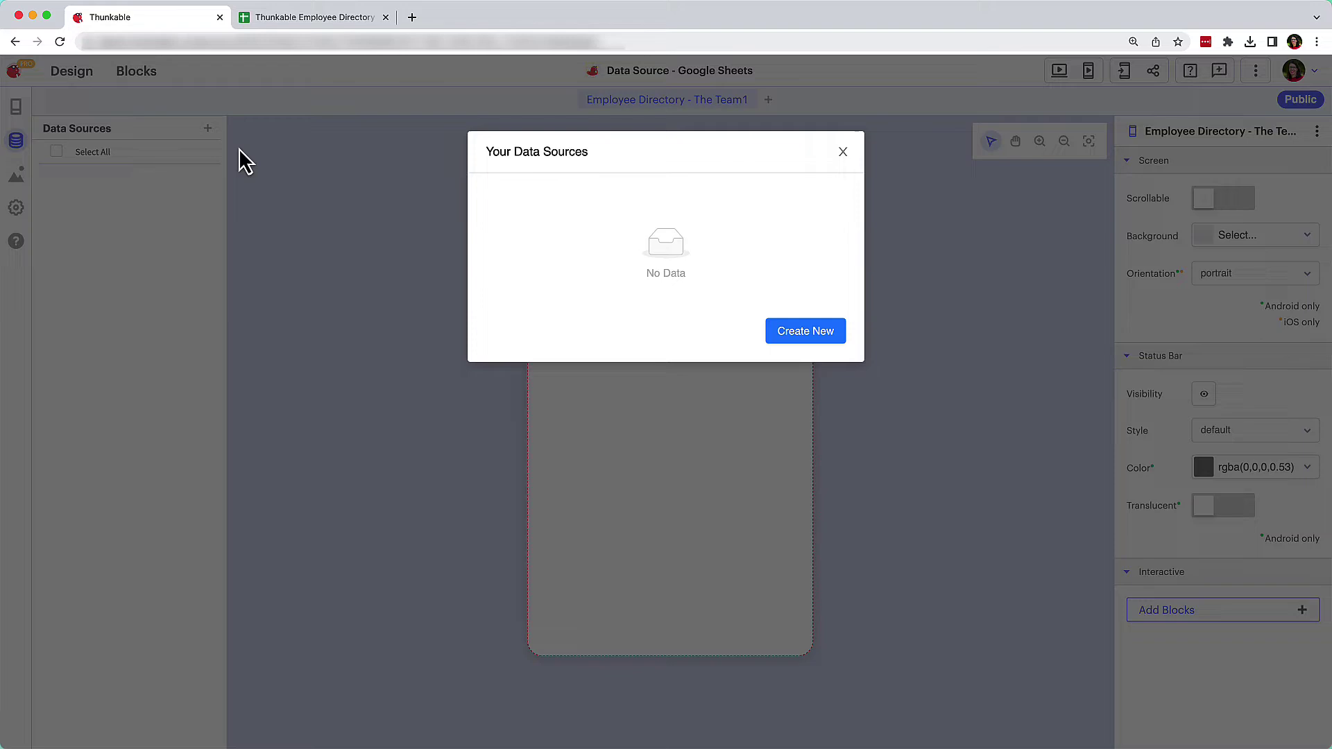
pyautogui.click(791, 330)
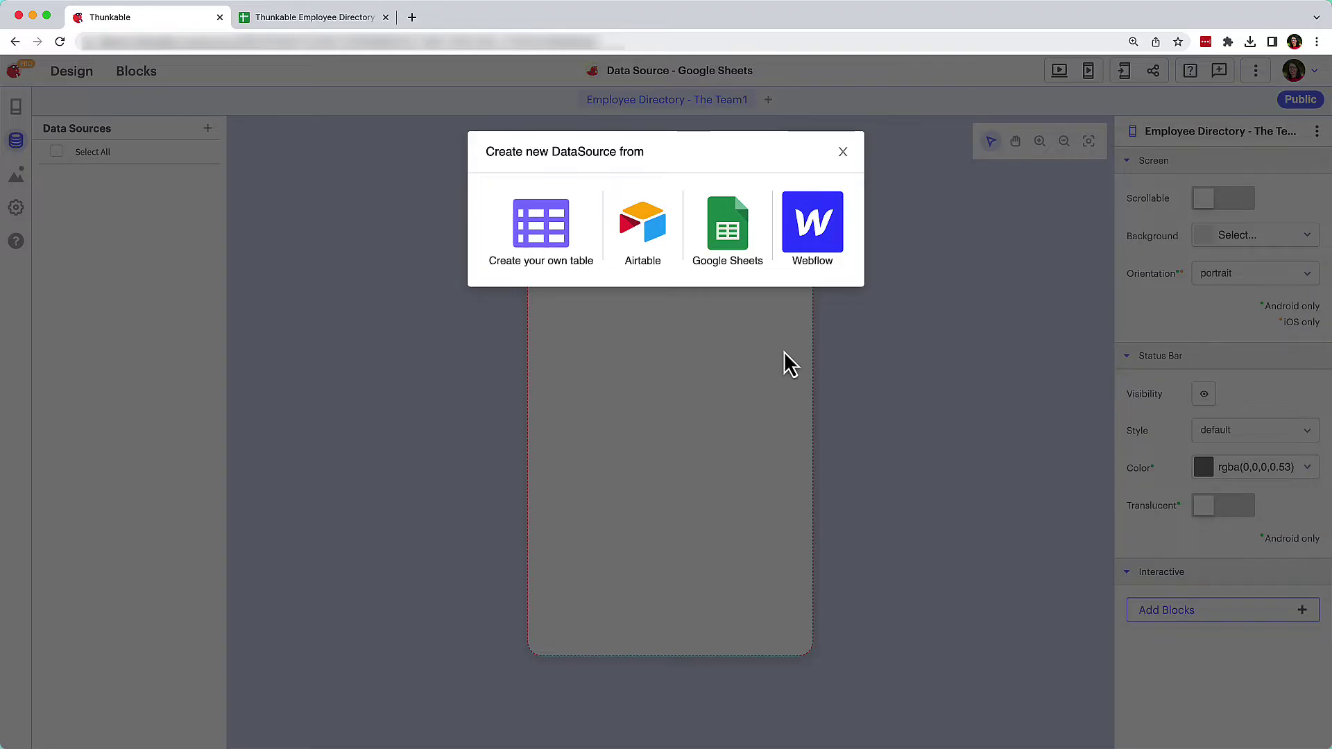
# Create a Google Sheets data source from the 'Thunkable Employee Directory' spreadsheet.
pyautogui.click(731, 227)
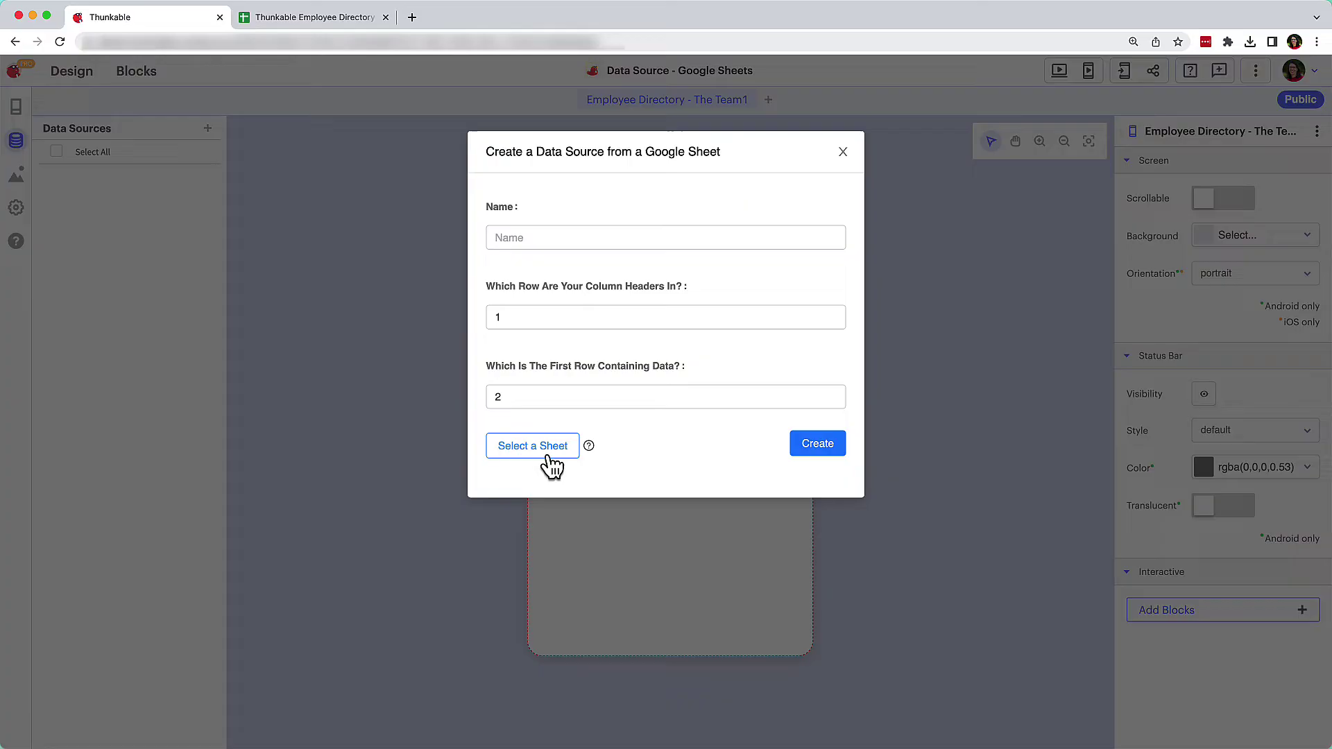
pyautogui.click(532, 446)
pyautogui.click(300, 329)
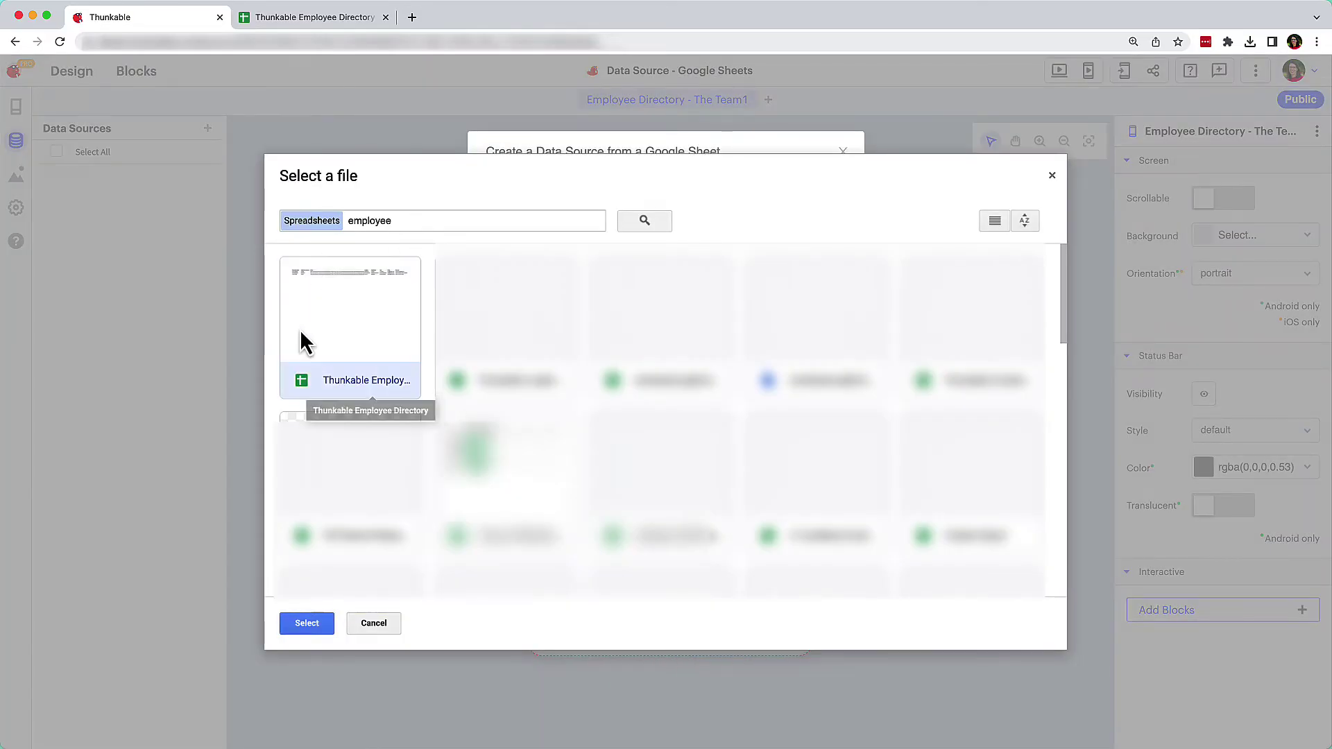
pyautogui.click(311, 625)
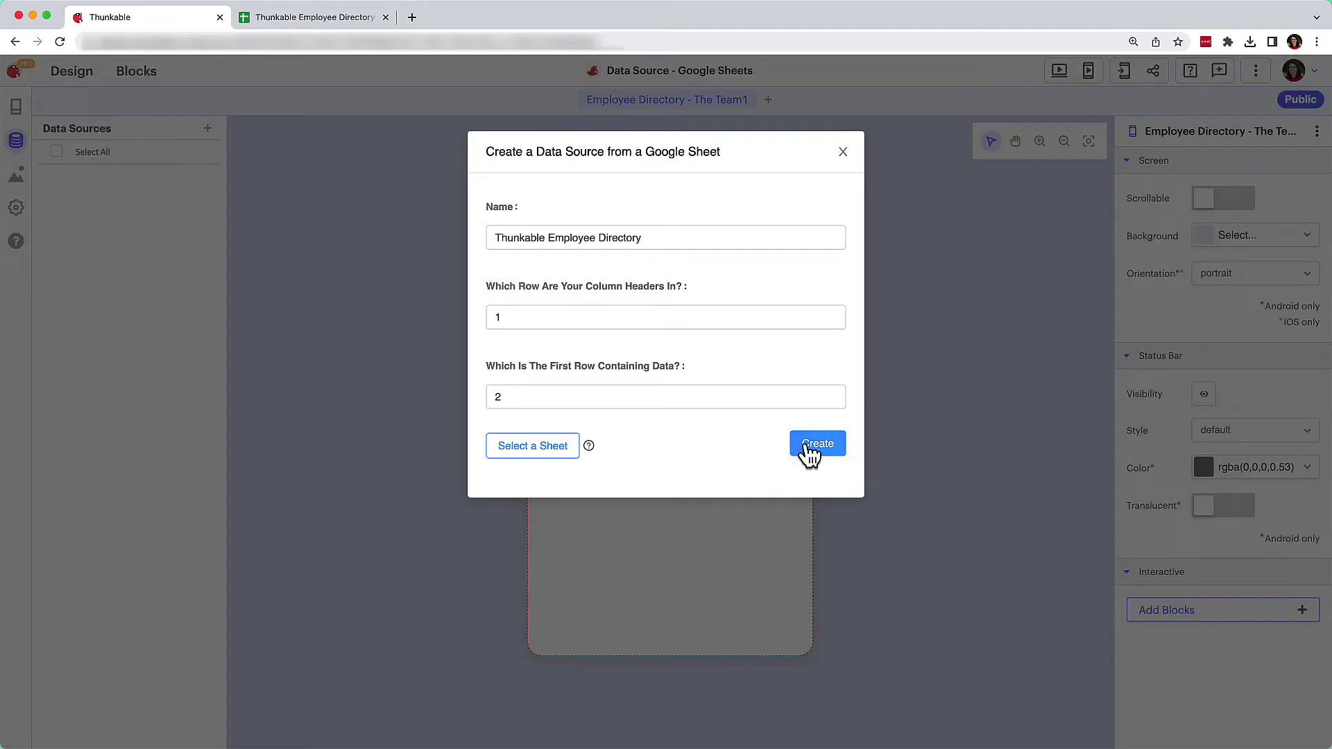
pyautogui.click(817, 446)
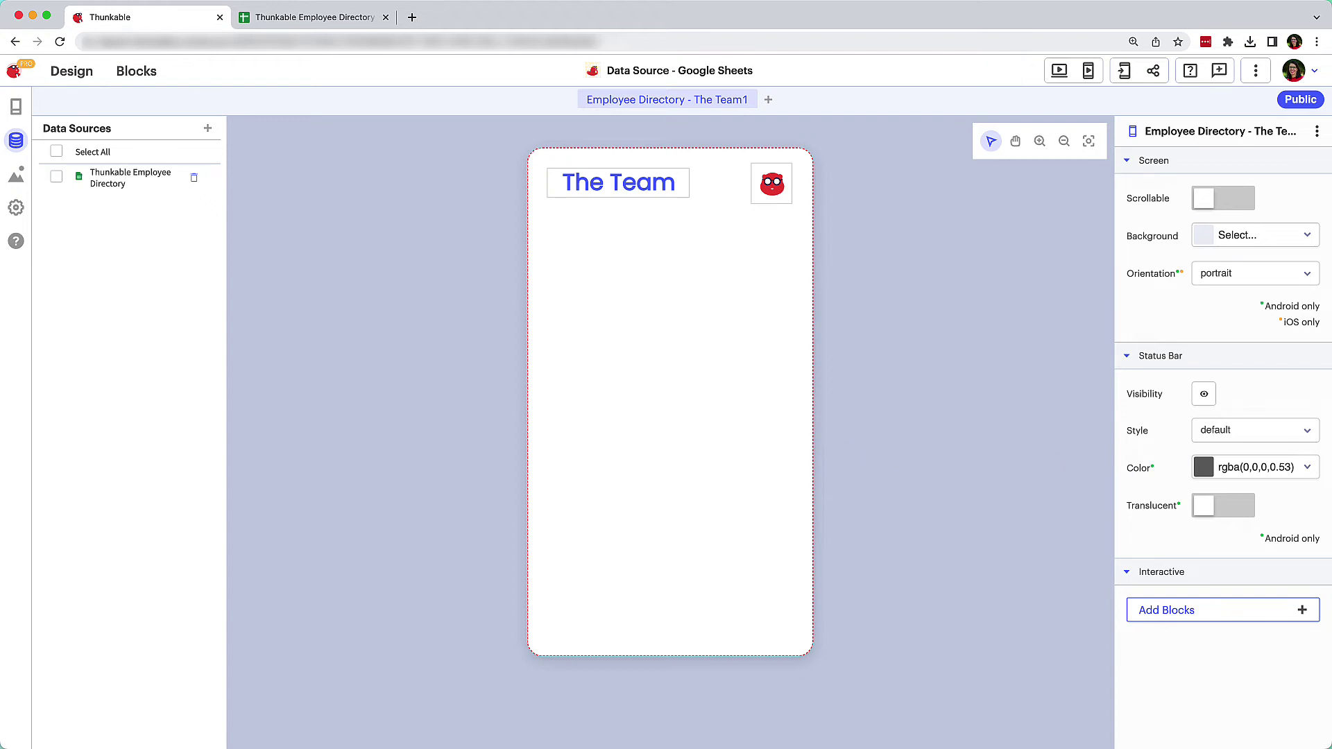
# Switch back to Design view to see the screen's components and data list components.
pyautogui.click(16, 106)
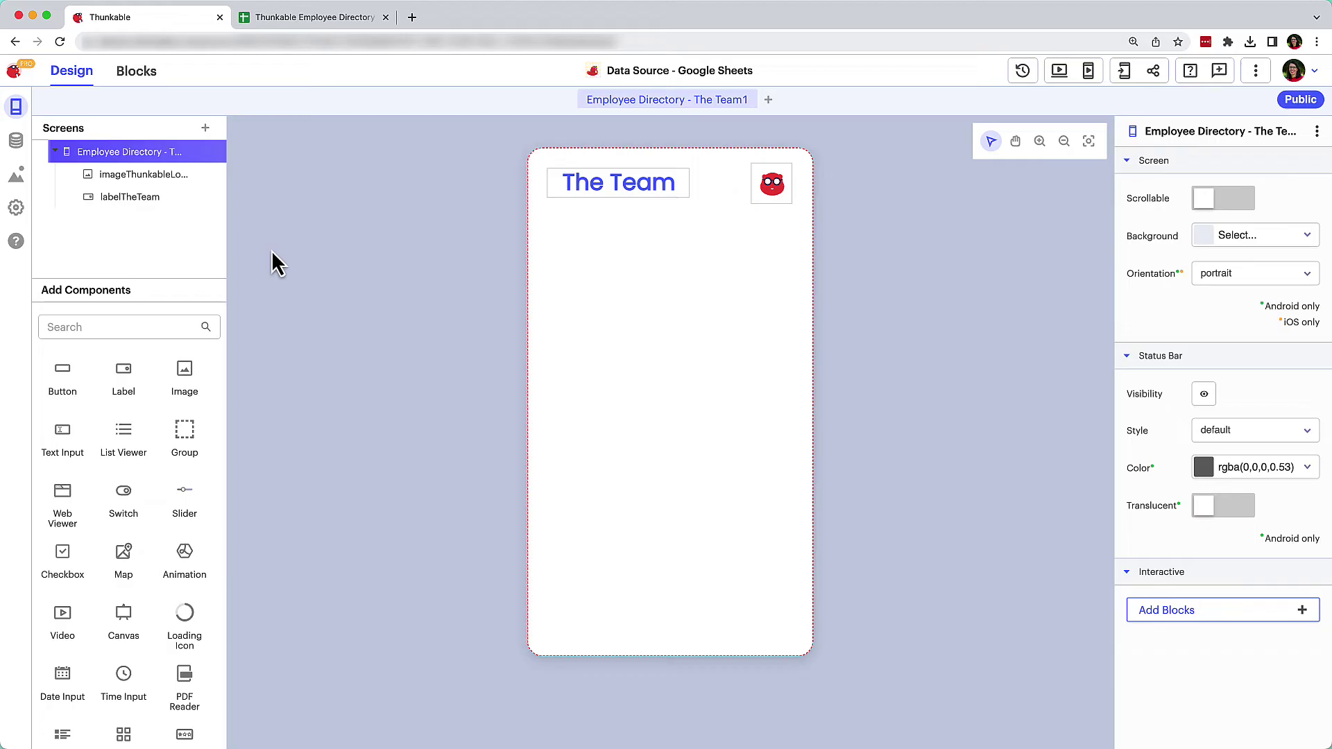
pyautogui.scroll(-3, 162, 385)
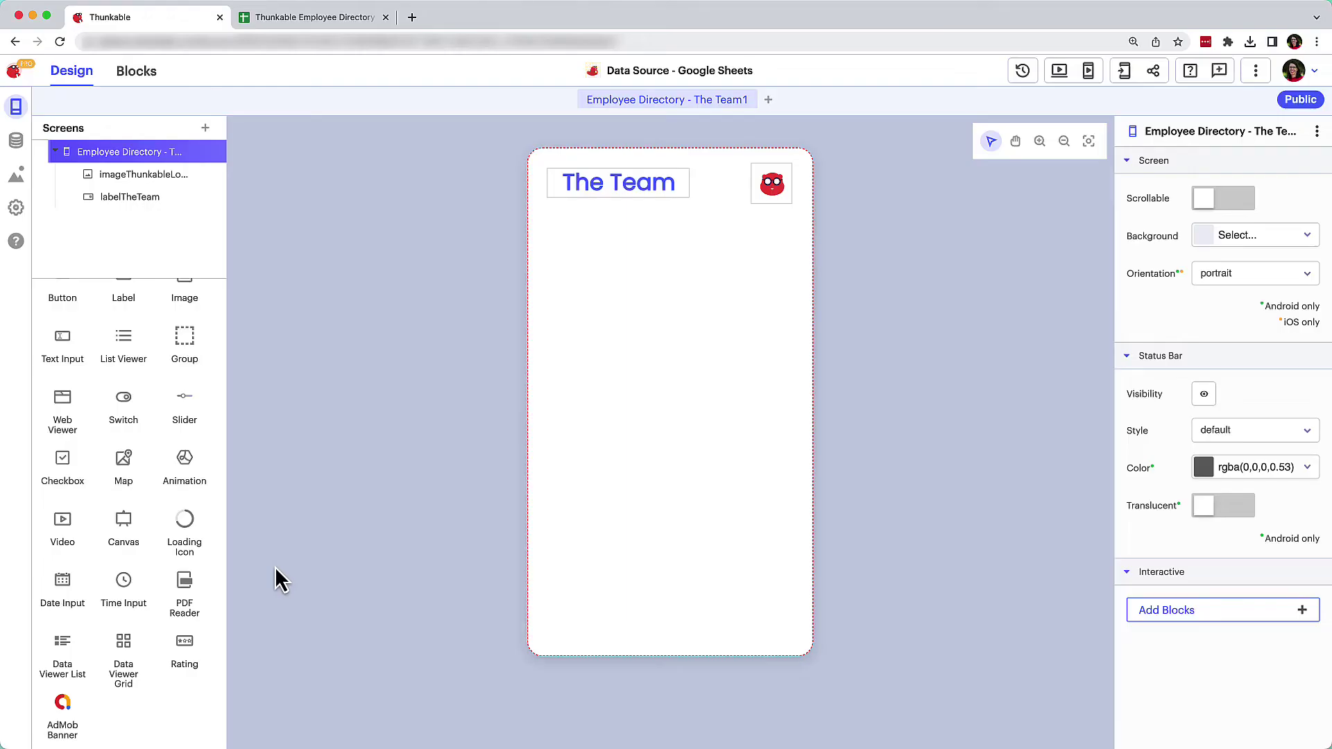
# Place an enlarged Data Viewer List on the screen, sourced from Thunkable Employee Directory.
pyautogui.moveTo(64, 650)
pyautogui.mouseDown()
pyautogui.moveTo(579, 315)
pyautogui.moveTo(624, 313)
pyautogui.mouseUp()
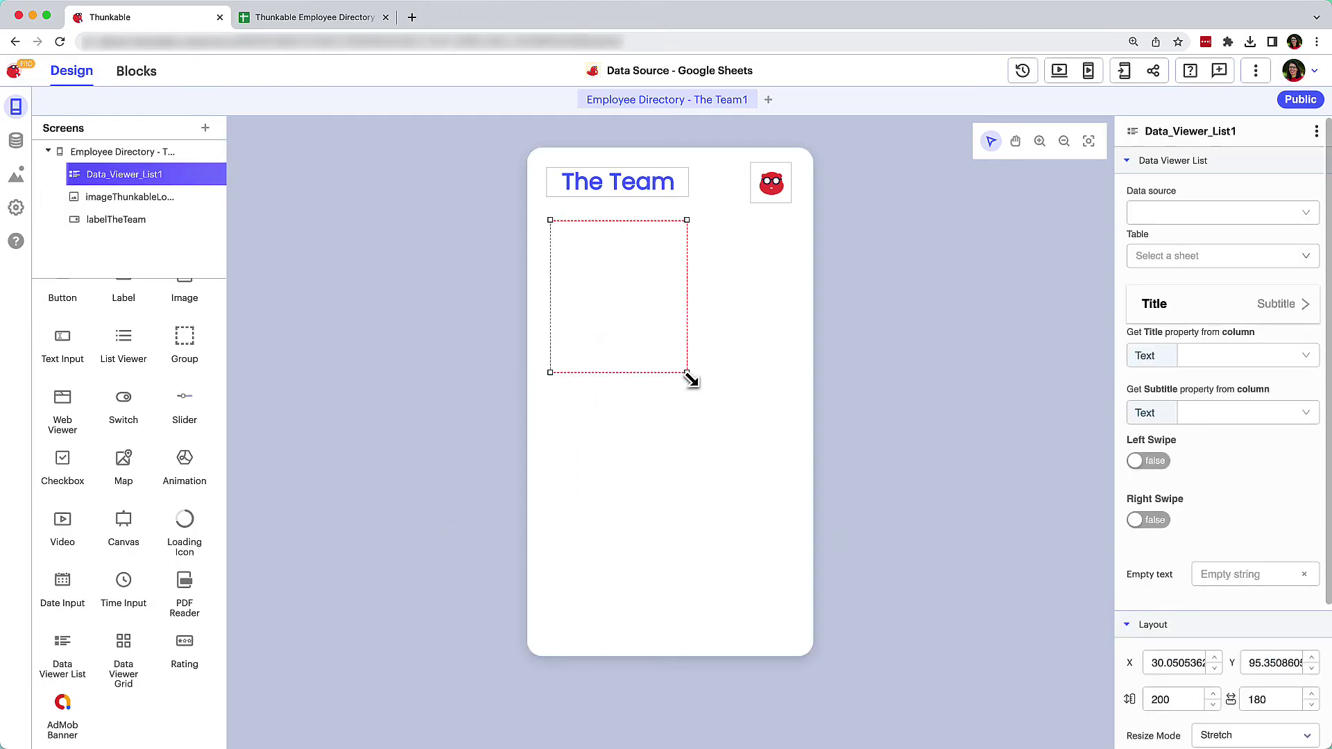
pyautogui.moveTo(690, 375)
pyautogui.mouseDown()
pyautogui.moveTo(791, 538)
pyautogui.moveTo(798, 613)
pyautogui.mouseUp()
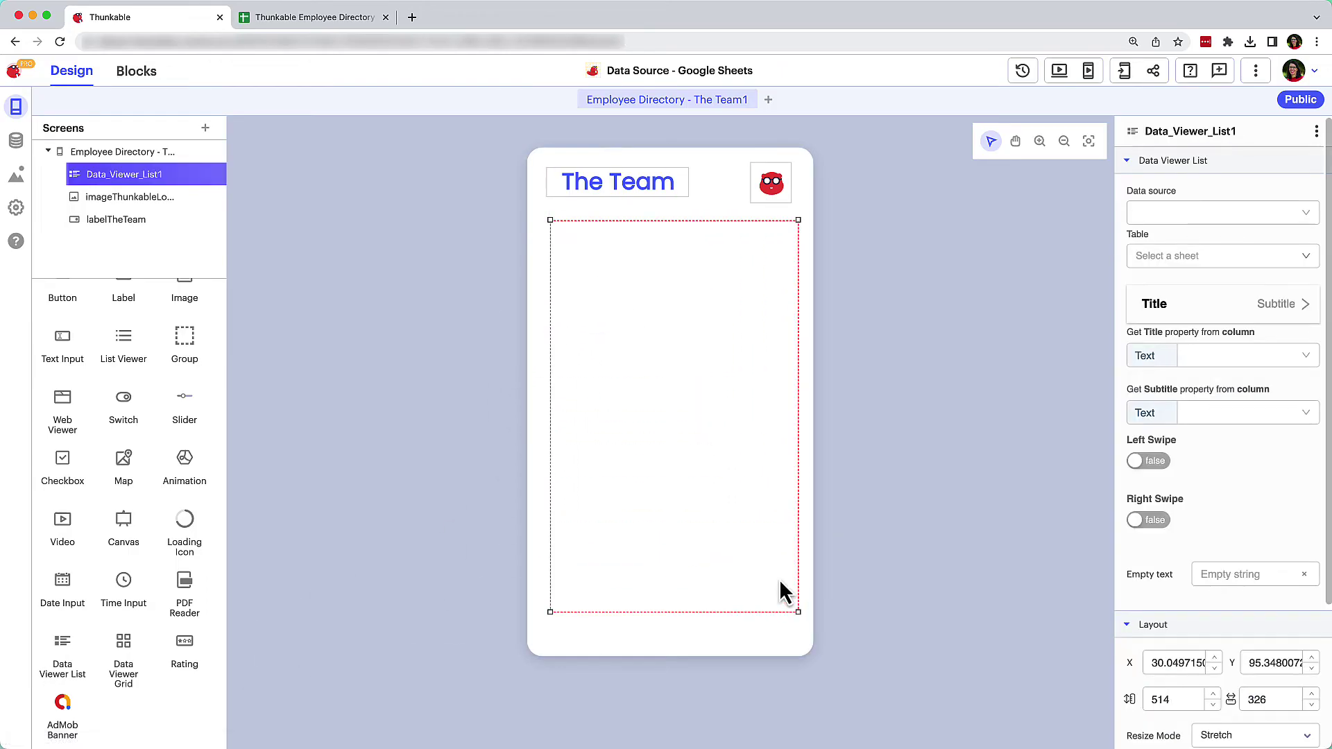
pyautogui.click(1271, 214)
pyautogui.click(1272, 239)
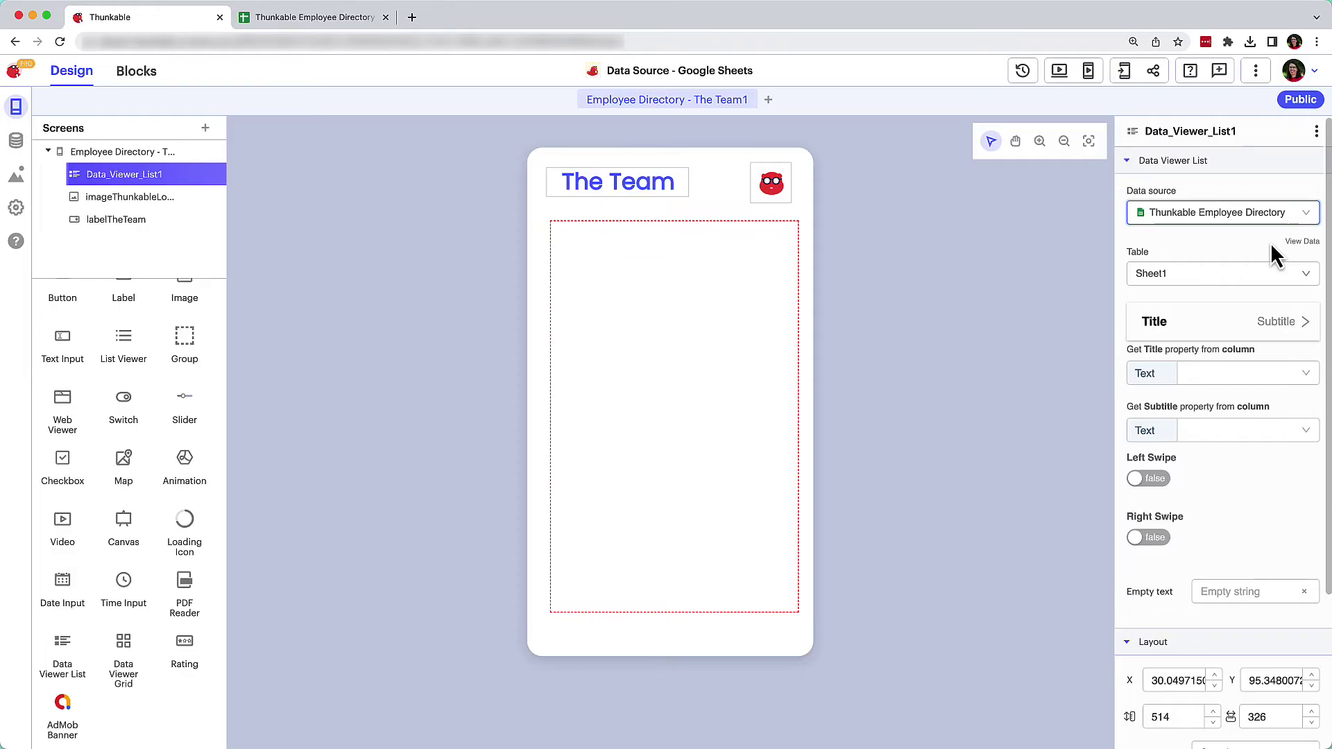
# Use the image-title-subtitle row layout, mapped to Photo, Employee Name and Department.
pyautogui.click(1241, 322)
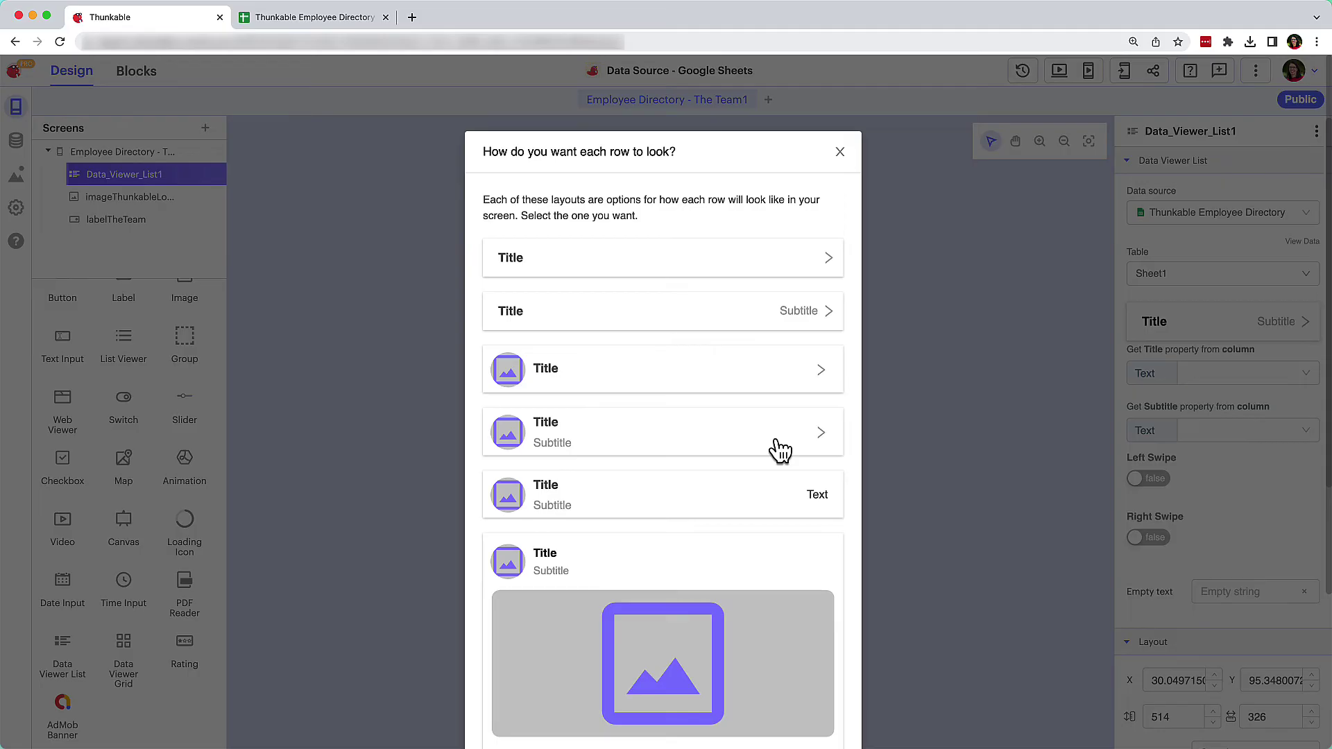
pyautogui.click(780, 450)
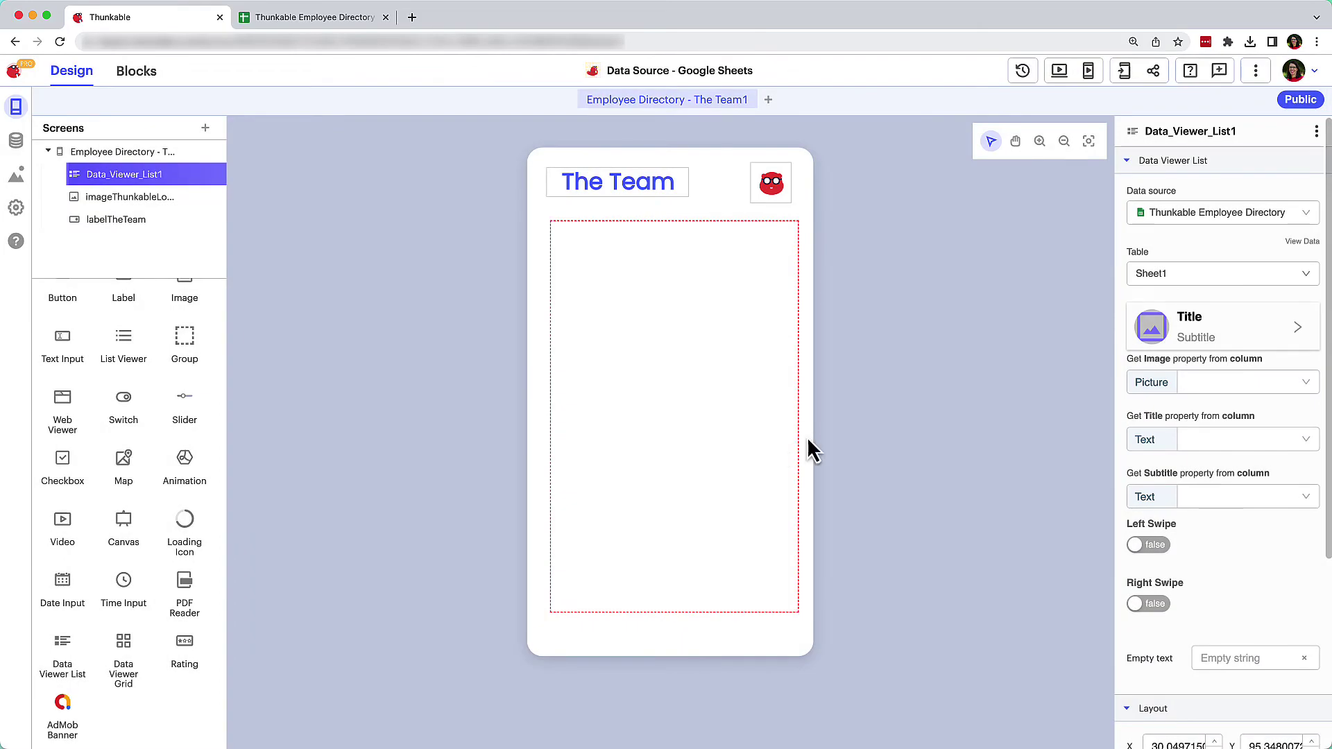
pyautogui.click(1198, 382)
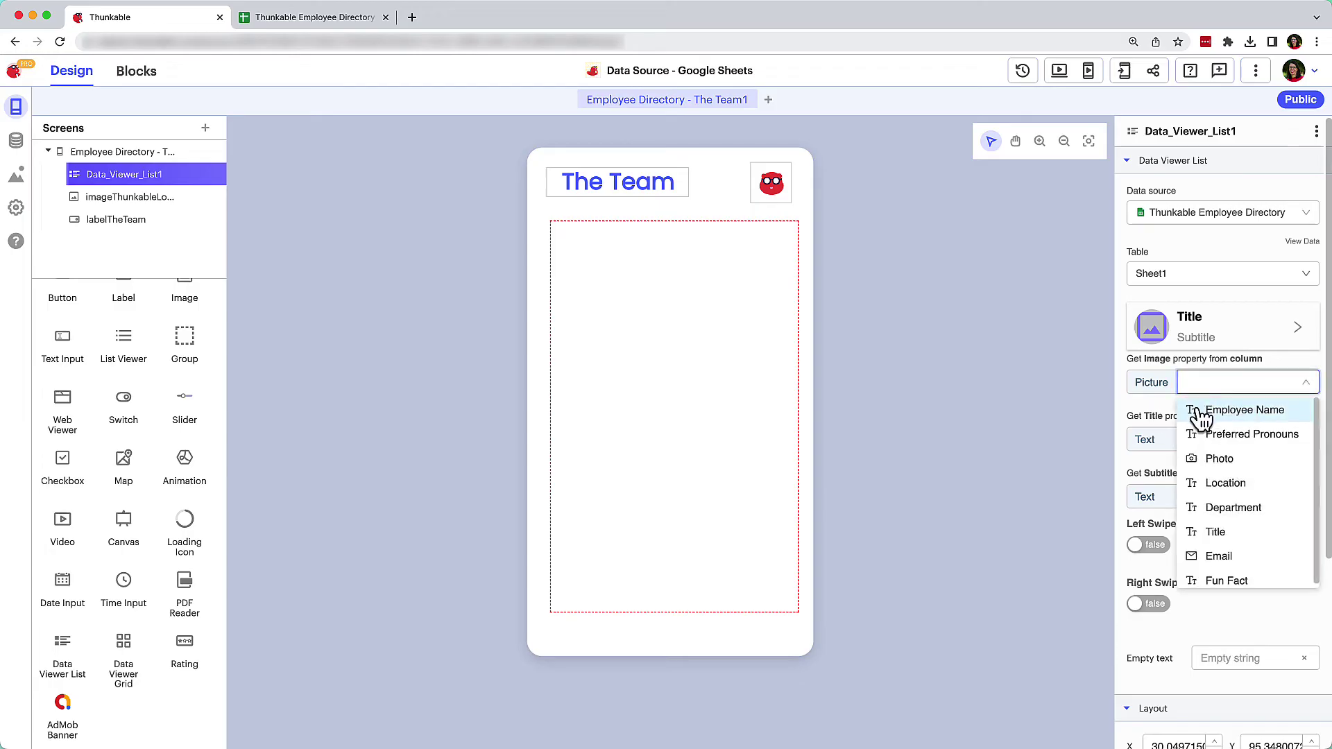
pyautogui.click(1217, 458)
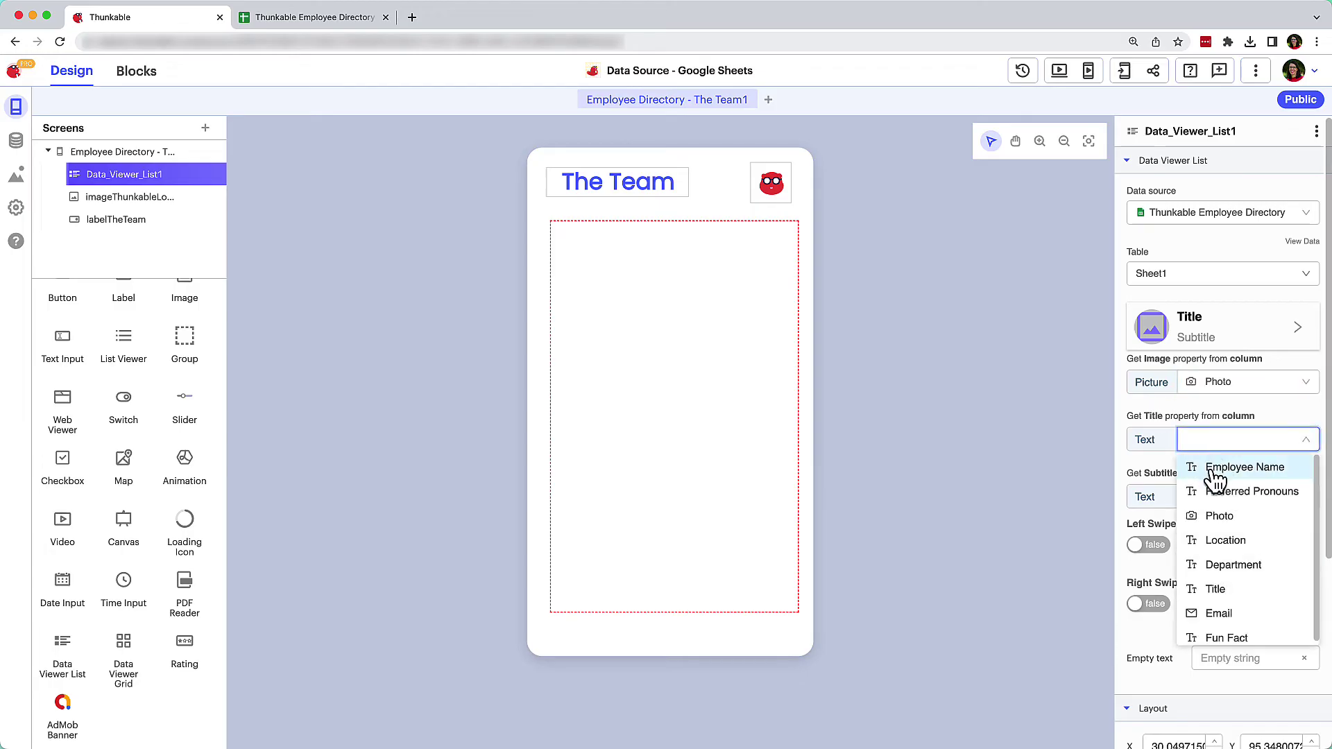
pyautogui.click(1244, 467)
pyautogui.click(1227, 496)
pyautogui.click(1235, 619)
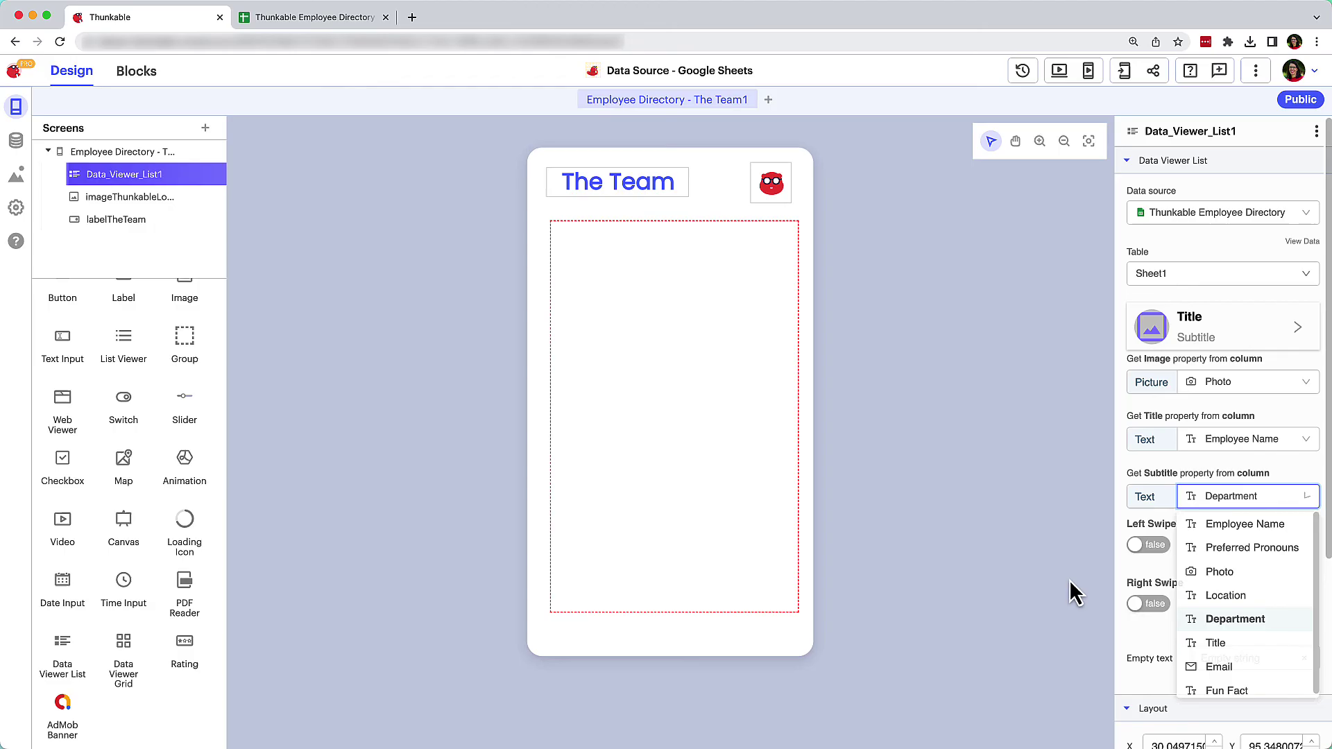